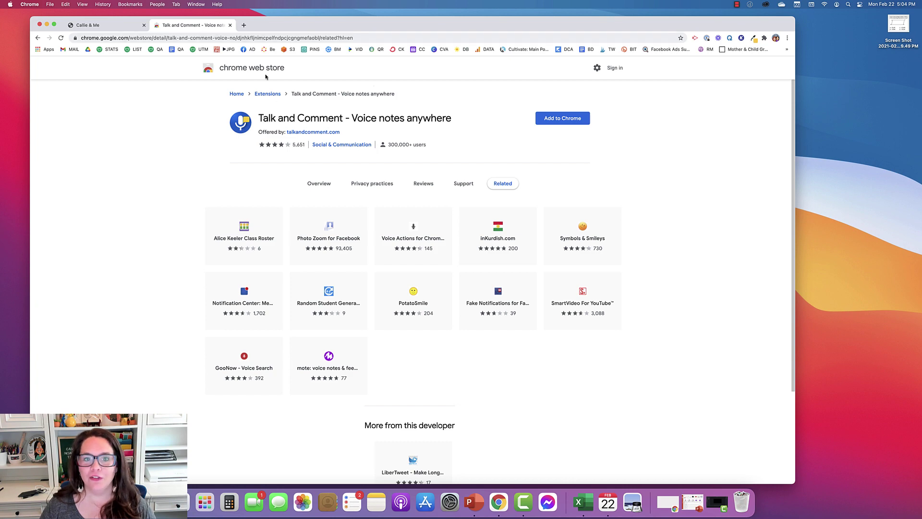
# Install the Talk and Comment - Voice notes anywhere extension and dismiss its confirmation
pyautogui.click(568, 123)
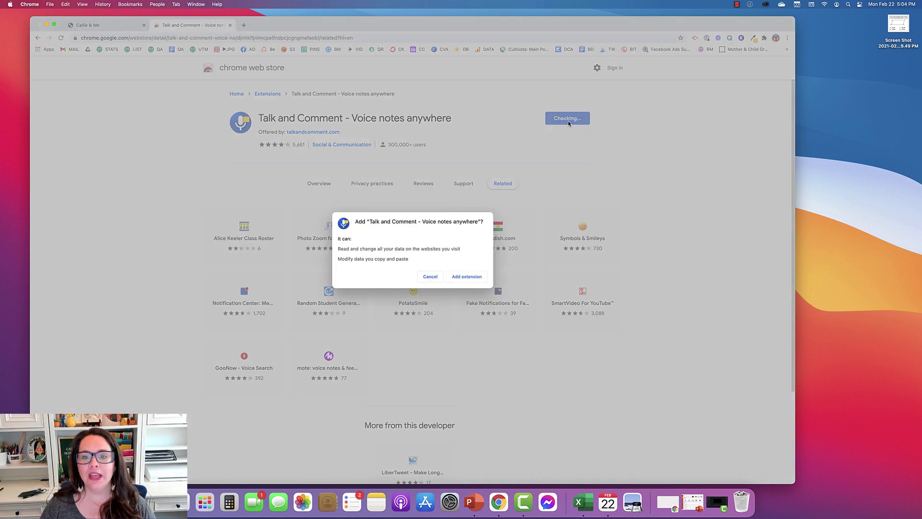
pyautogui.click(466, 277)
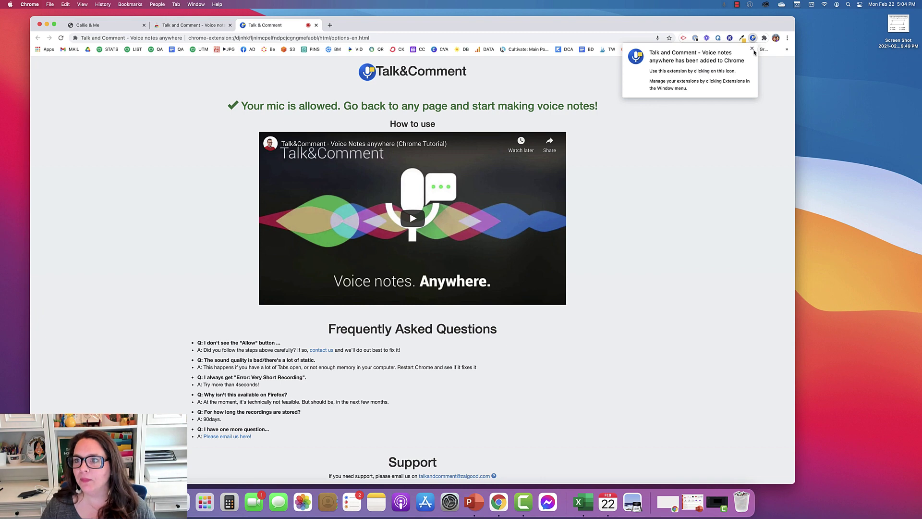
pyautogui.click(752, 48)
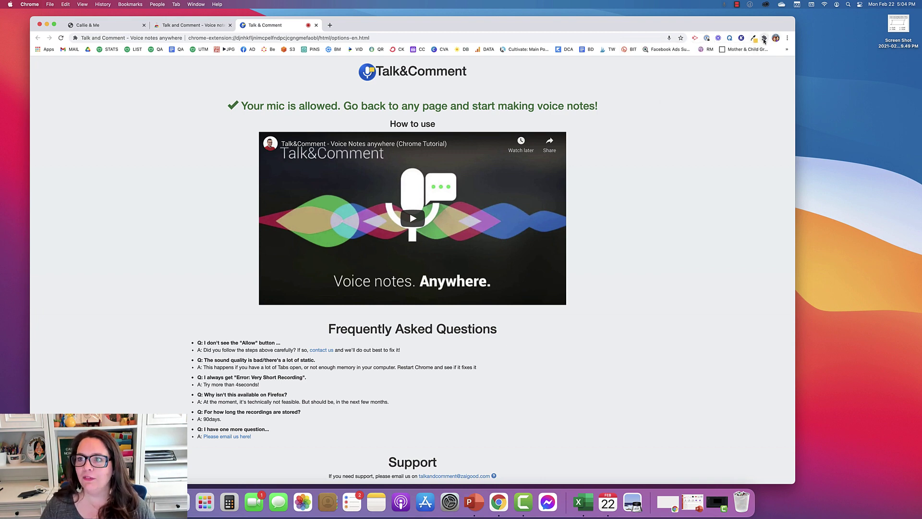
# Pin the Talk and Comment extension so it stays directly accessible in the browser, and check its on/off control
pyautogui.click(764, 39)
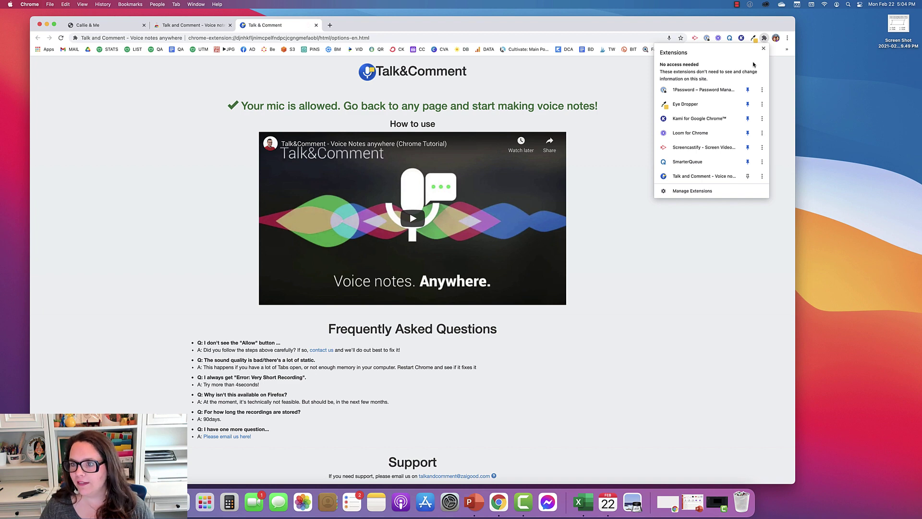
pyautogui.click(747, 177)
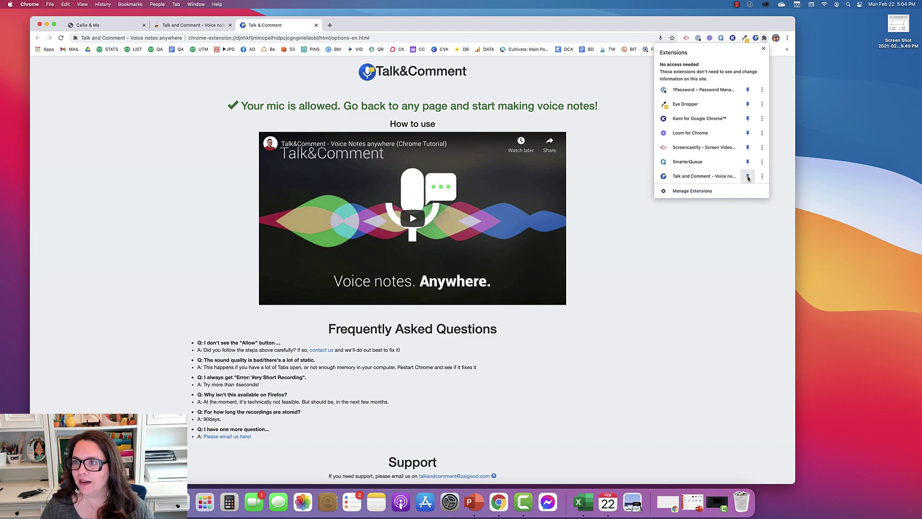
pyautogui.click(753, 38)
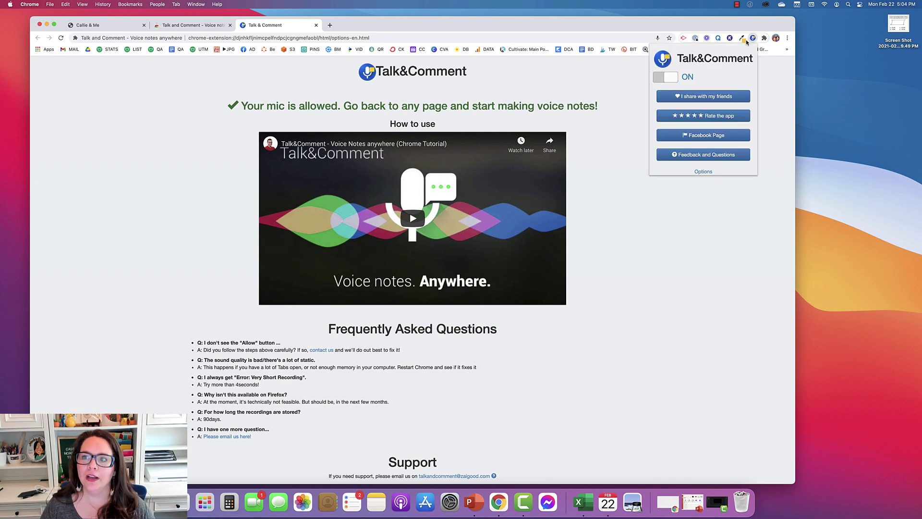
pyautogui.click(767, 89)
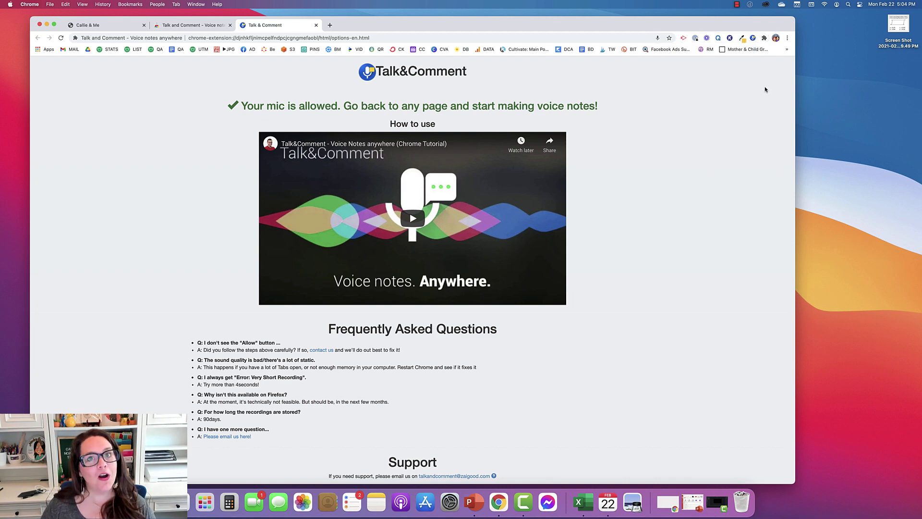
# Create a blank Google Form at forms.new in a separate browser tab
pyautogui.click(330, 25)
pyautogui.write('fo')
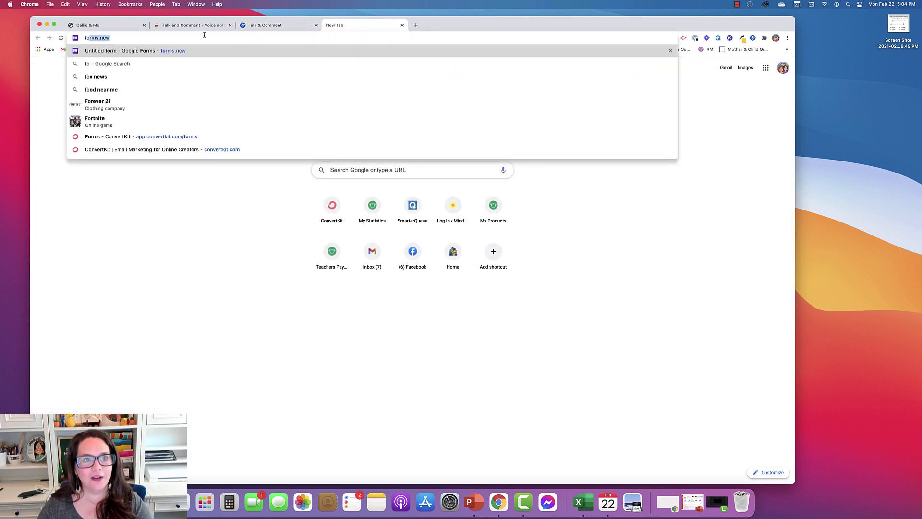
pyautogui.write('rms.new')
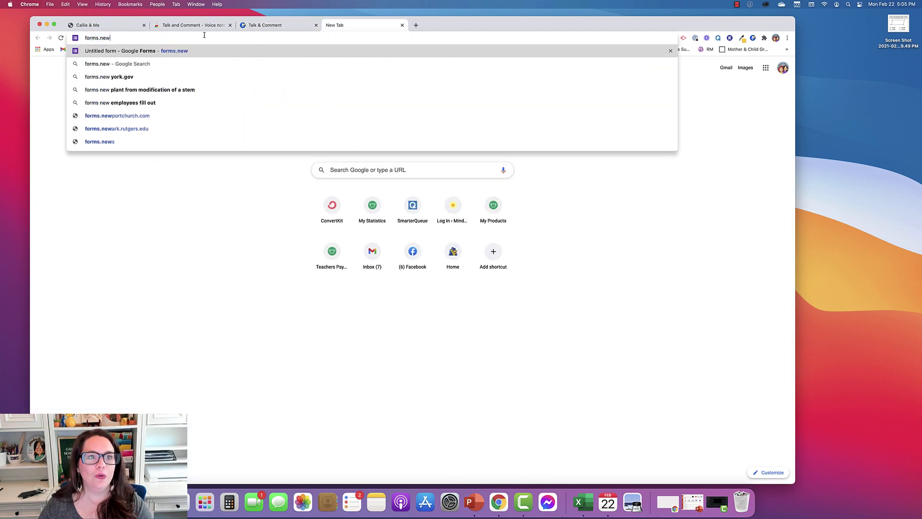
pyautogui.press('Return')
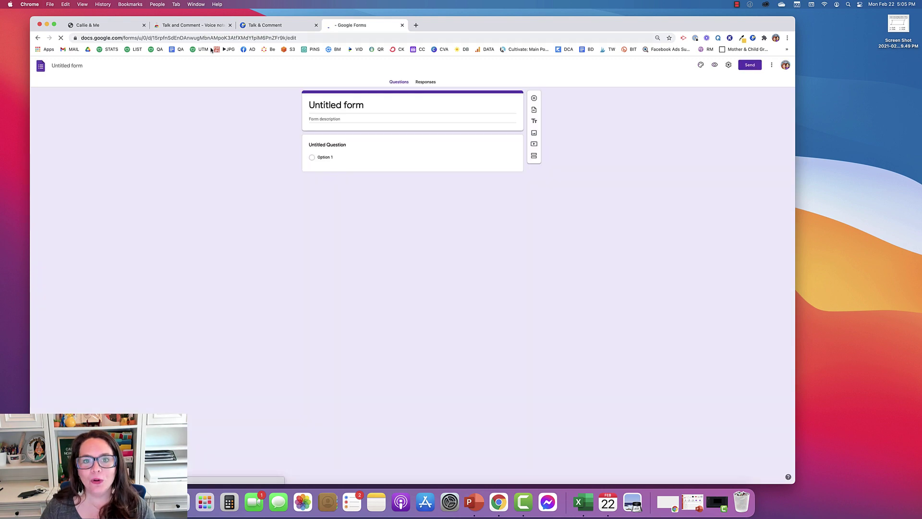
# Title the blank form "Spelling"
pyautogui.click(322, 106)
pyautogui.write('Se')
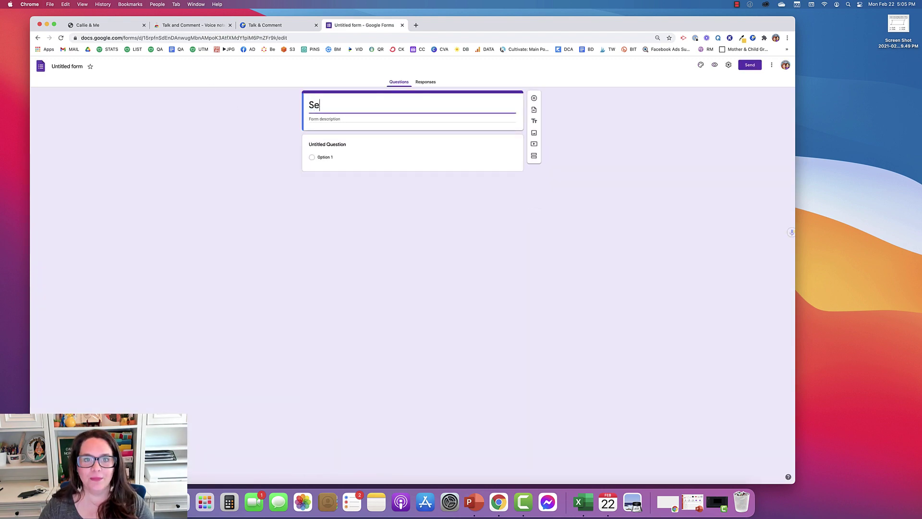
pyautogui.press('BackSpace')
pyautogui.write('pelling')
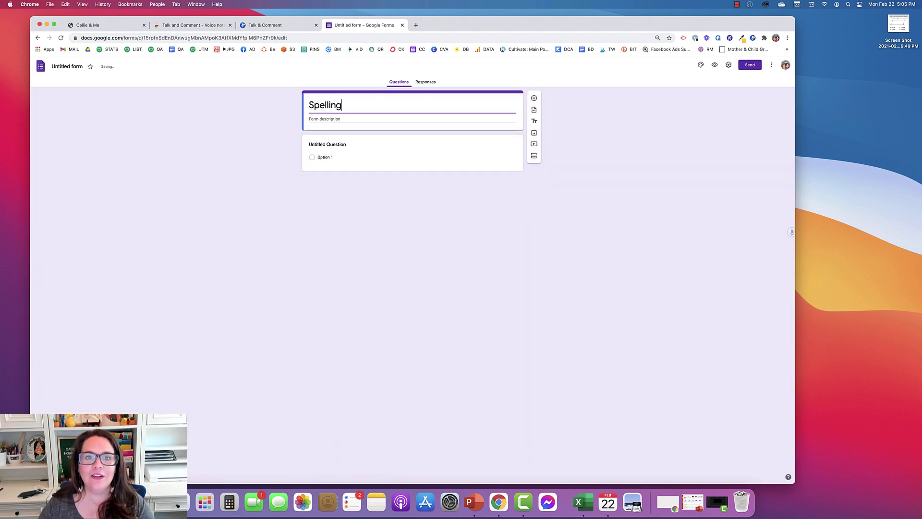
pyautogui.click(323, 144)
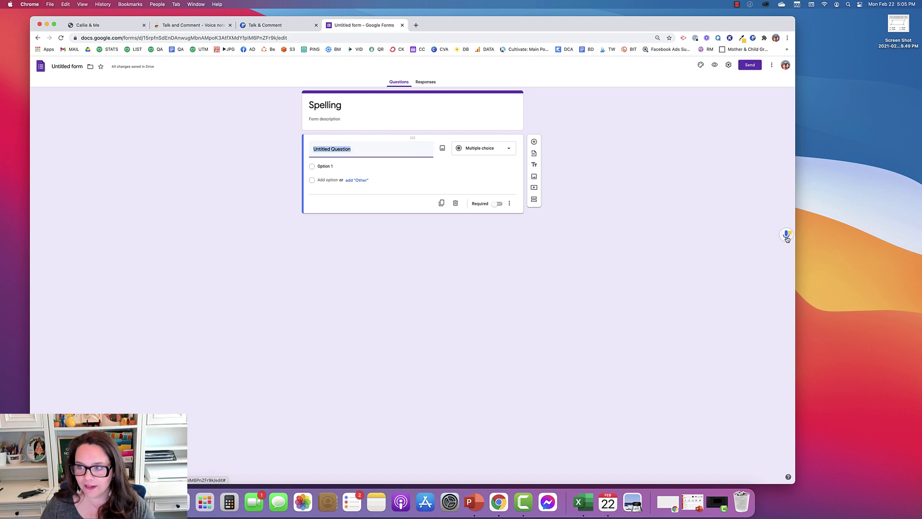
pyautogui.click(786, 236)
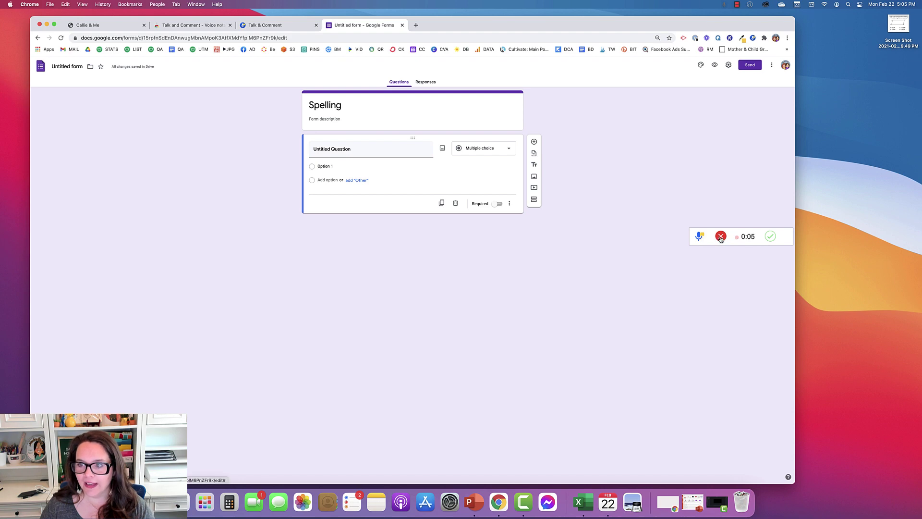
pyautogui.click(721, 237)
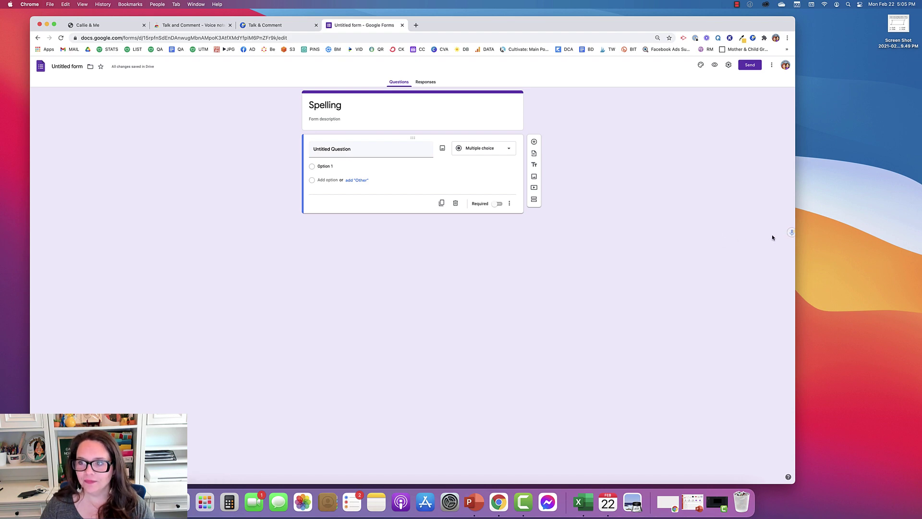
# Record a short voice note with Talk and Comment and copy its link
pyautogui.click(790, 235)
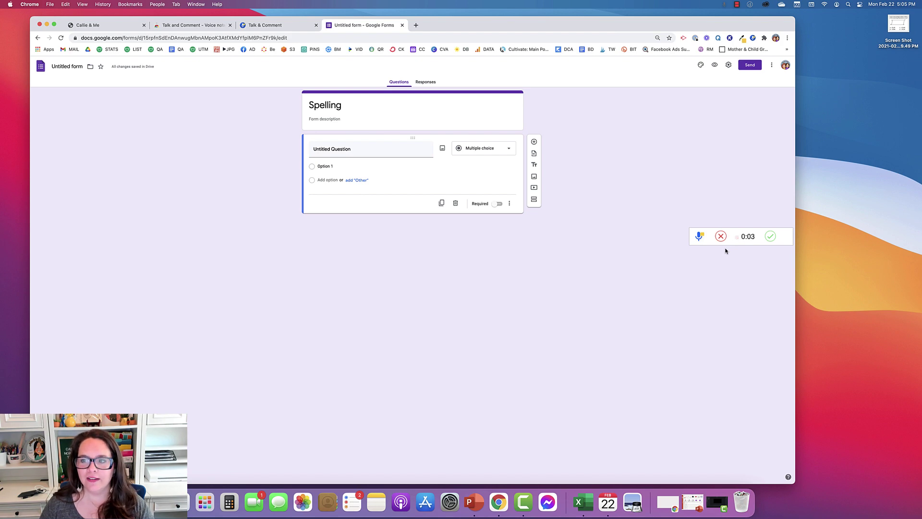
pyautogui.click(769, 236)
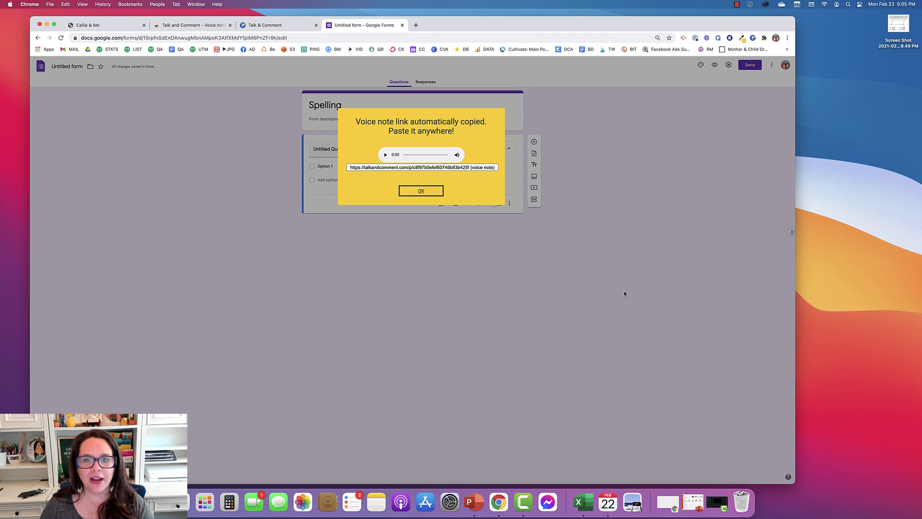
pyautogui.click(429, 168)
pyautogui.press('super+c')
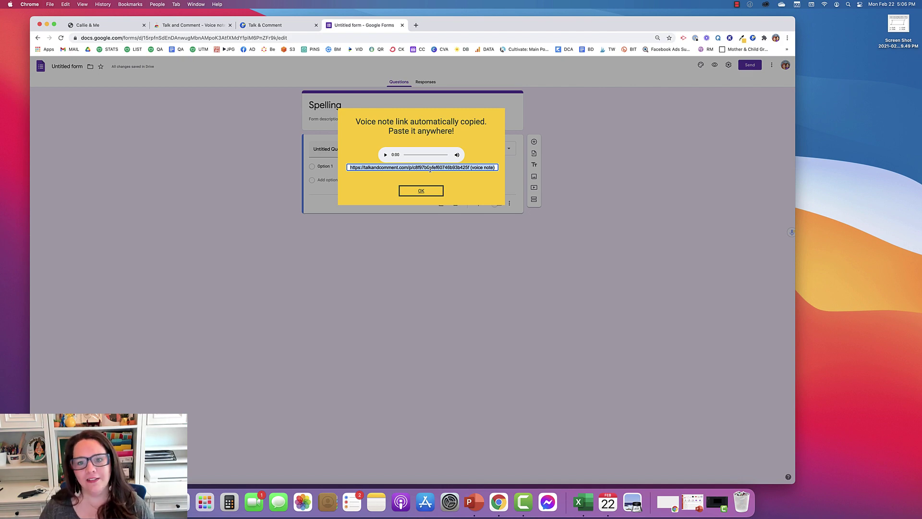
pyautogui.click(420, 191)
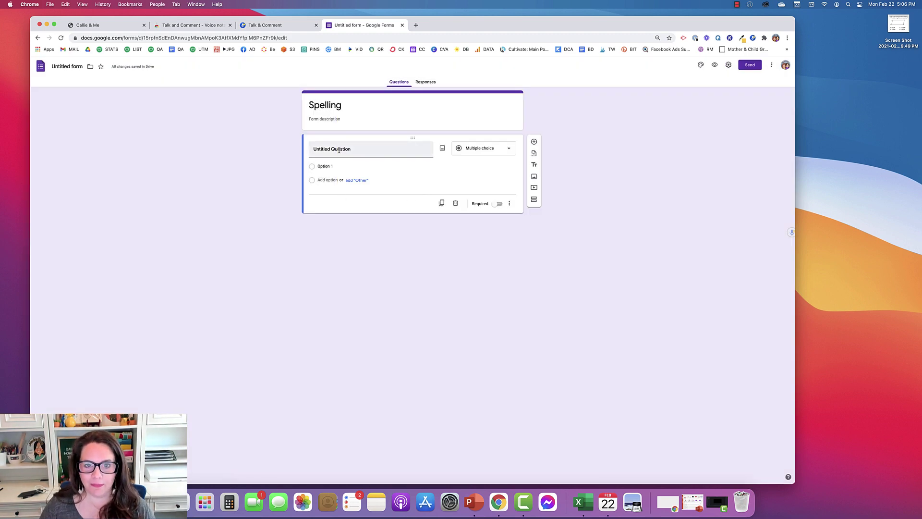
# Replace the untitled question's text with the copied voice note link followed by "(Listen to the question.)" and make it a short answer question
pyautogui.click(324, 149)
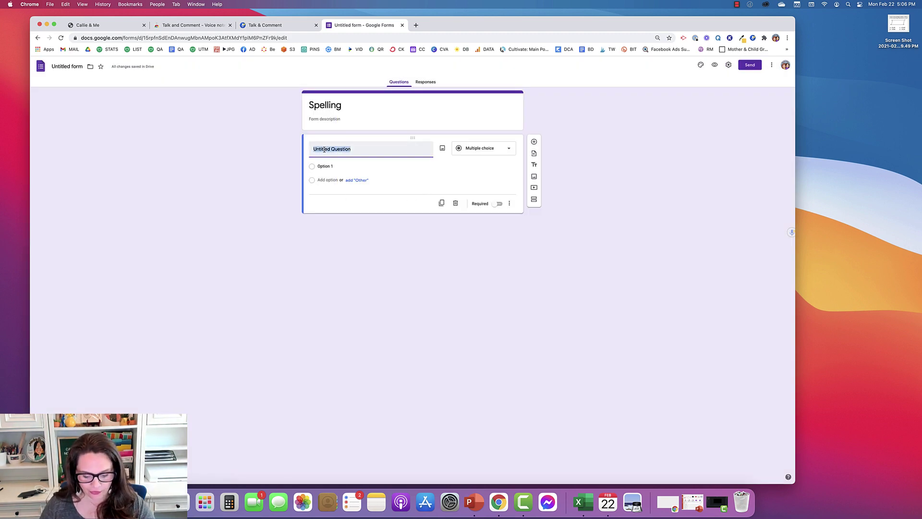
pyautogui.press('super+v')
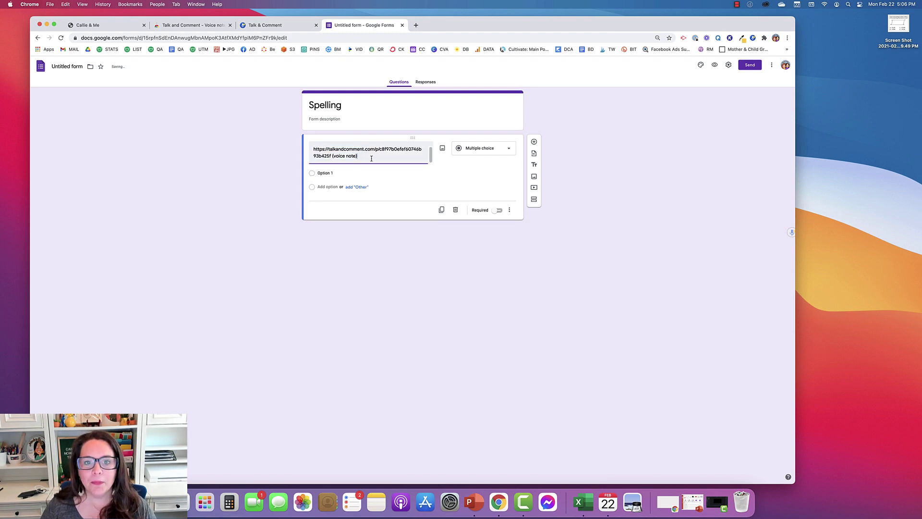
pyautogui.moveTo(369, 156); pyautogui.dragTo(334, 157)
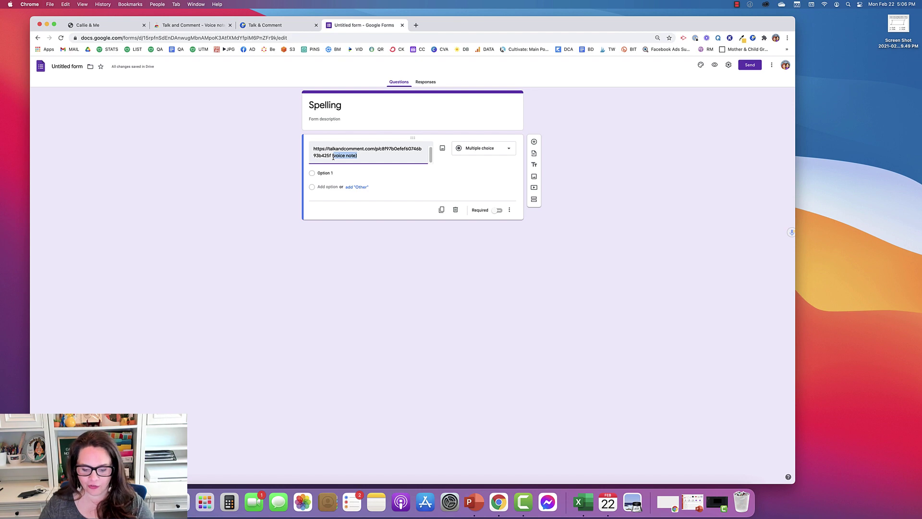
pyautogui.write('Listen')
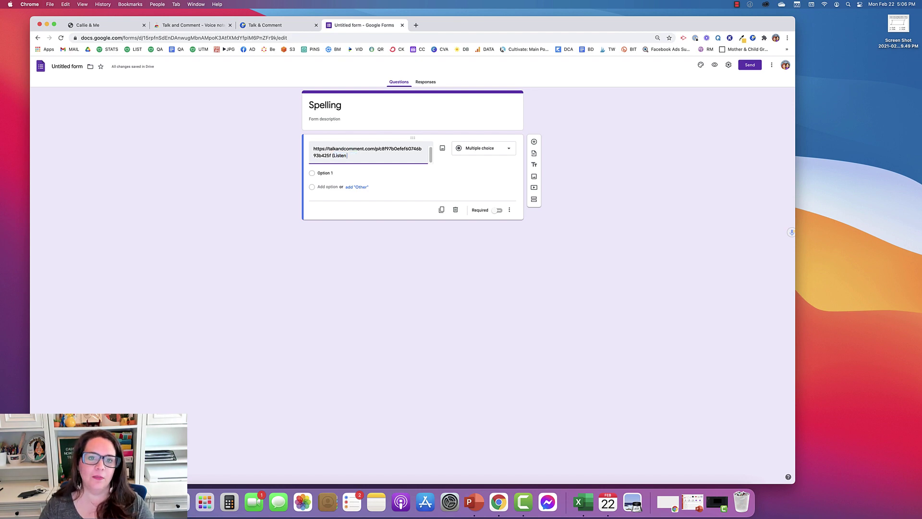
pyautogui.write(' to the question')
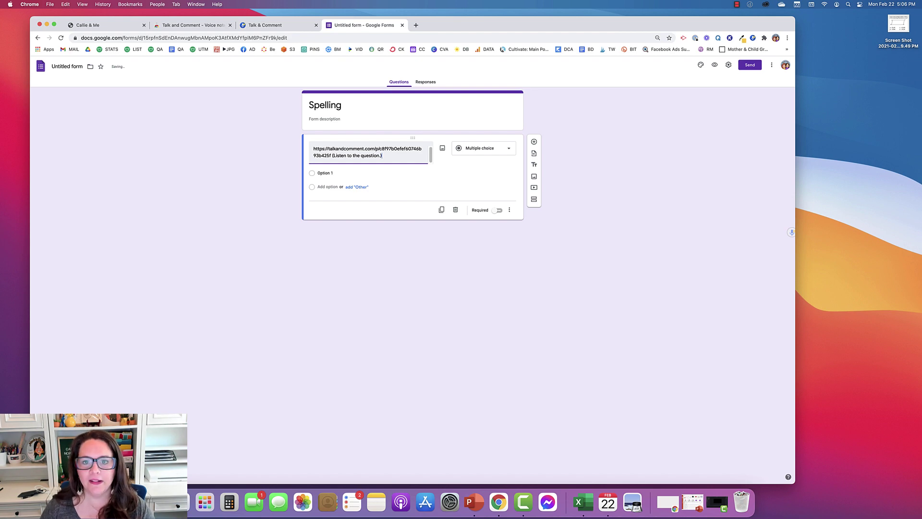
pyautogui.write('.)')
pyautogui.click(479, 149)
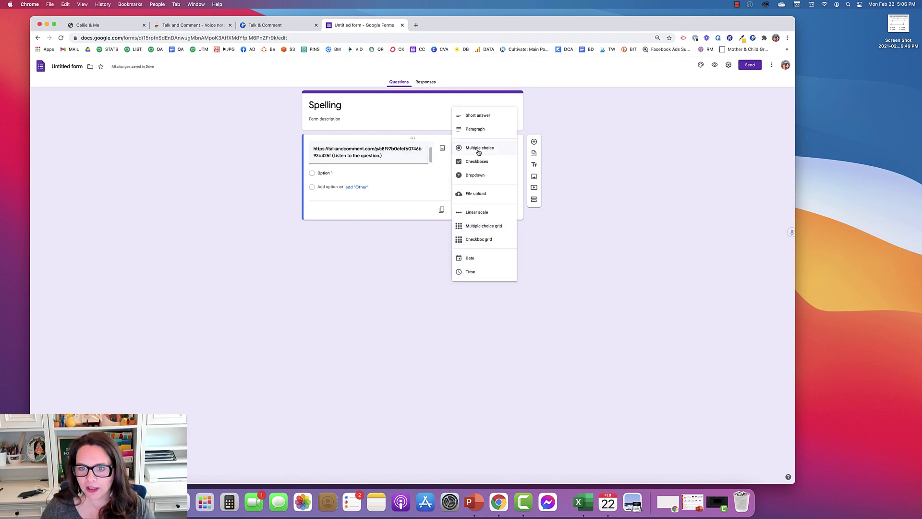
pyautogui.click(486, 116)
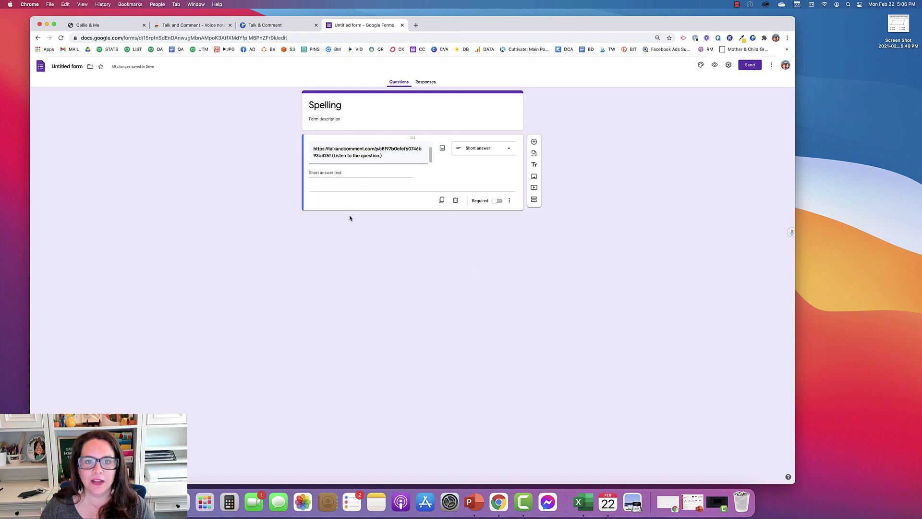
# Preview the Spelling form as a respondent and play the question's embedded voice note
pyautogui.click(714, 65)
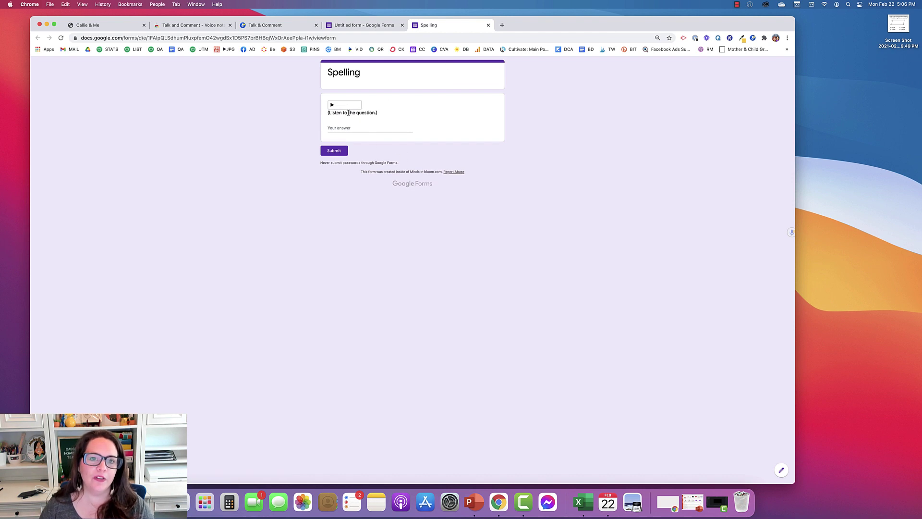
pyautogui.click(331, 106)
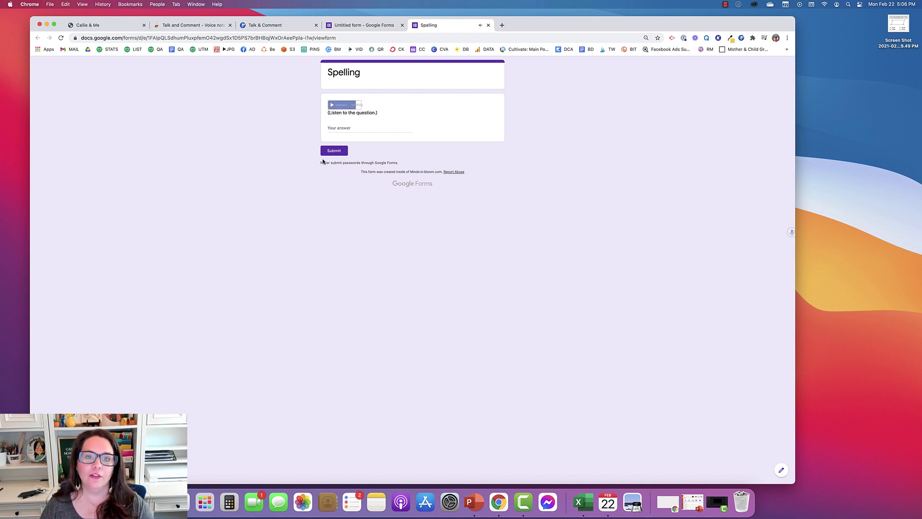
# Return to editing the form and add a second question below the voice note question
pyautogui.click(364, 25)
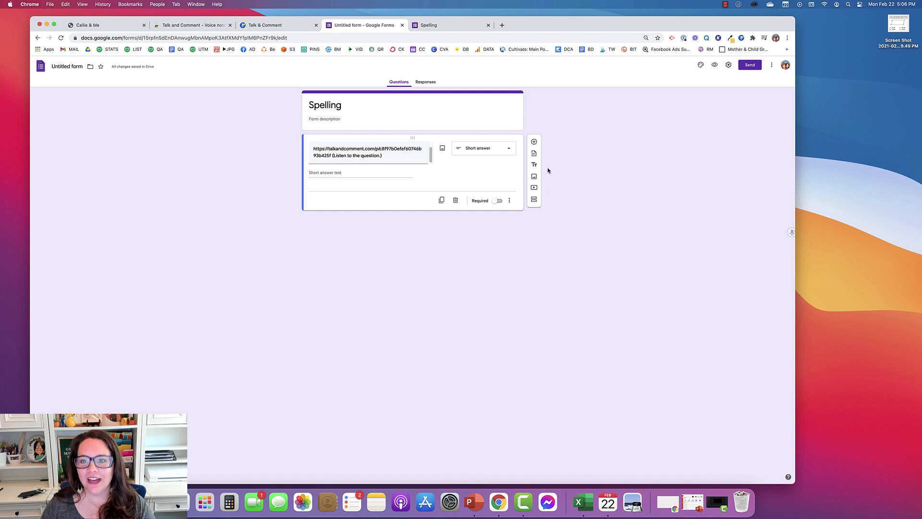
pyautogui.click(534, 142)
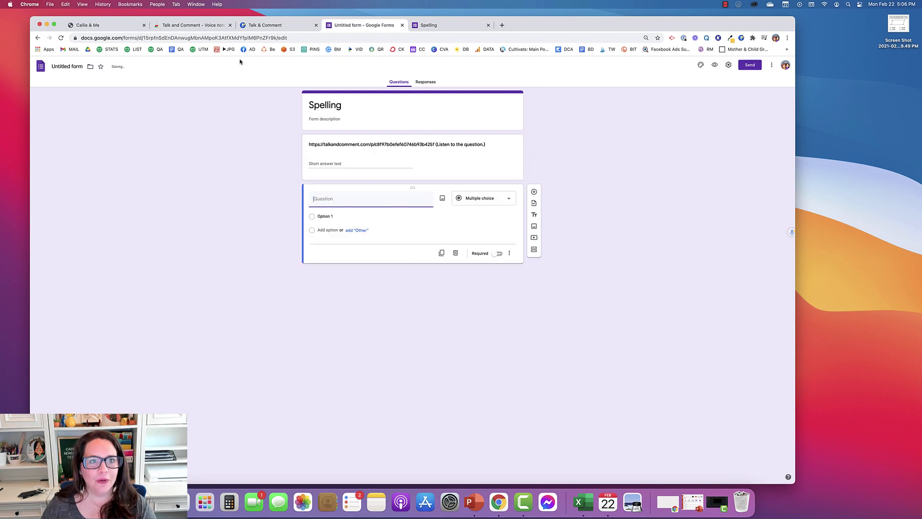
# Take a screenshot of question 1 in the Geometric Figures quiz PDF and save it to the desktop
pyautogui.click(107, 29)
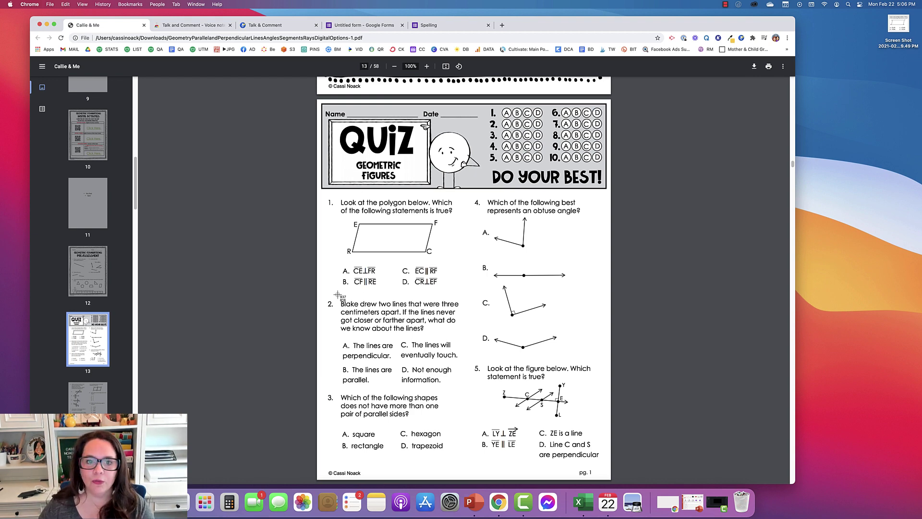
pyautogui.press('super+shift+4')
pyautogui.moveTo(335, 197); pyautogui.dragTo(467, 298)
pyautogui.rightClick(855, 501)
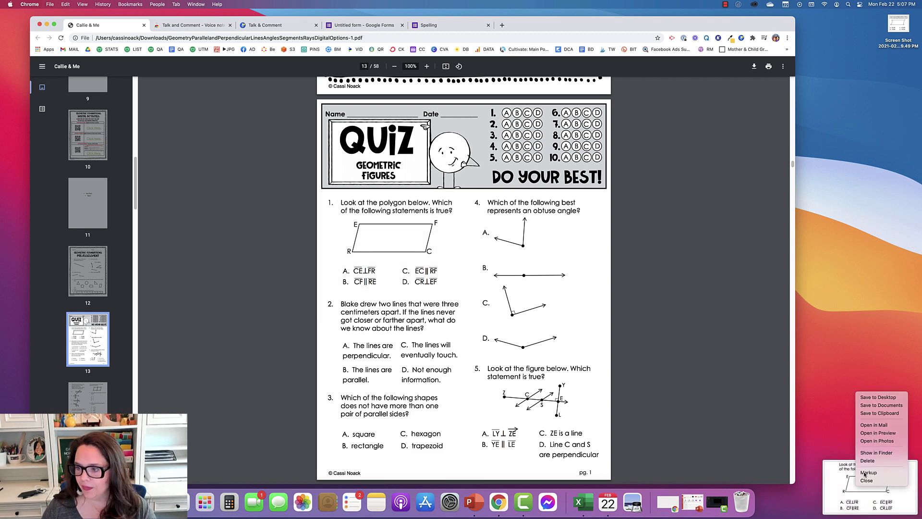
pyautogui.click(861, 396)
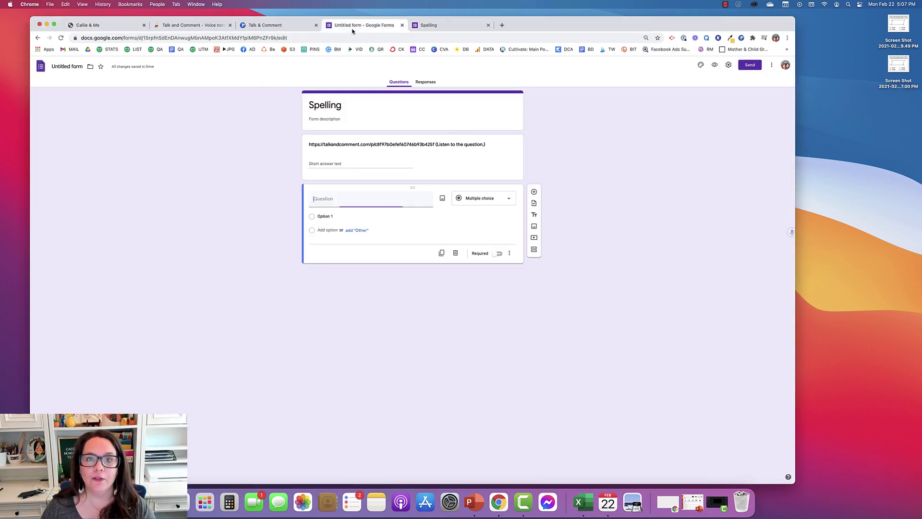
# Go back to the Spelling form and enter "2." as the second question's text
pyautogui.click(361, 25)
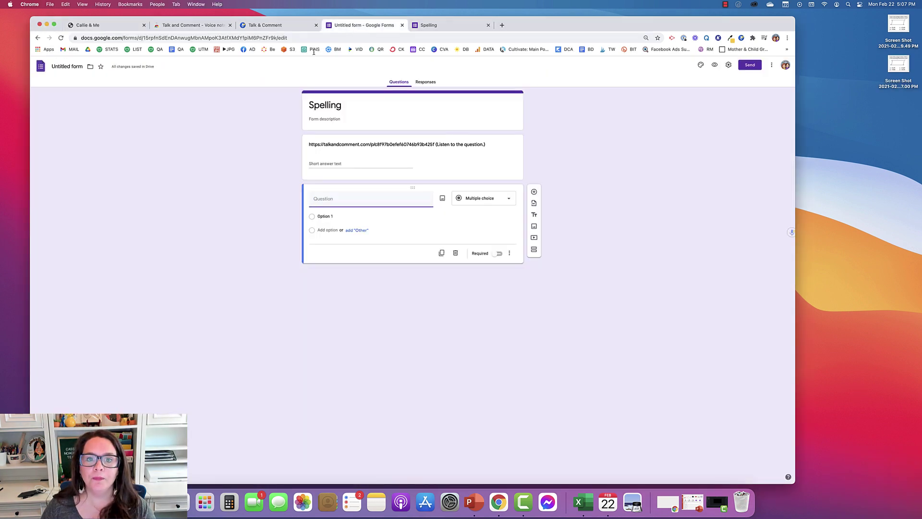
pyautogui.click(326, 199)
pyautogui.write('2.')
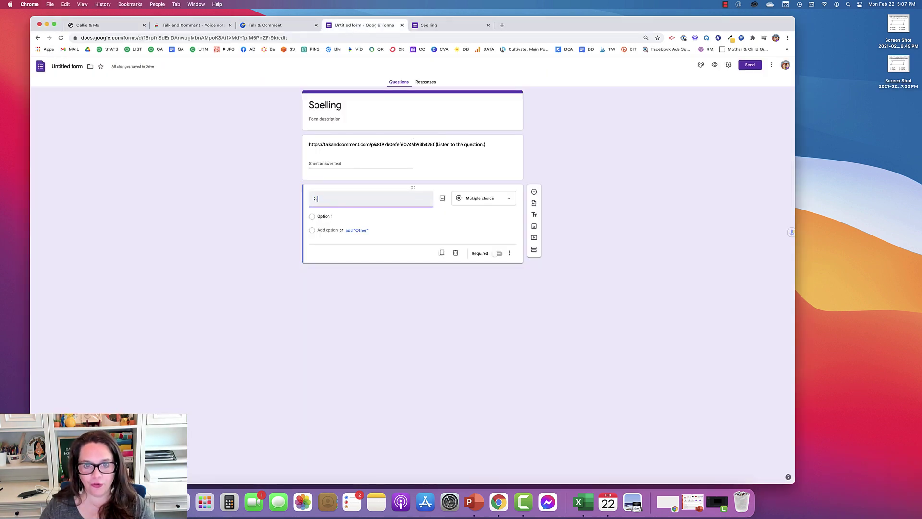
# Insert the latest desktop screenshot of the polygon question as the image for question 2
pyautogui.click(443, 200)
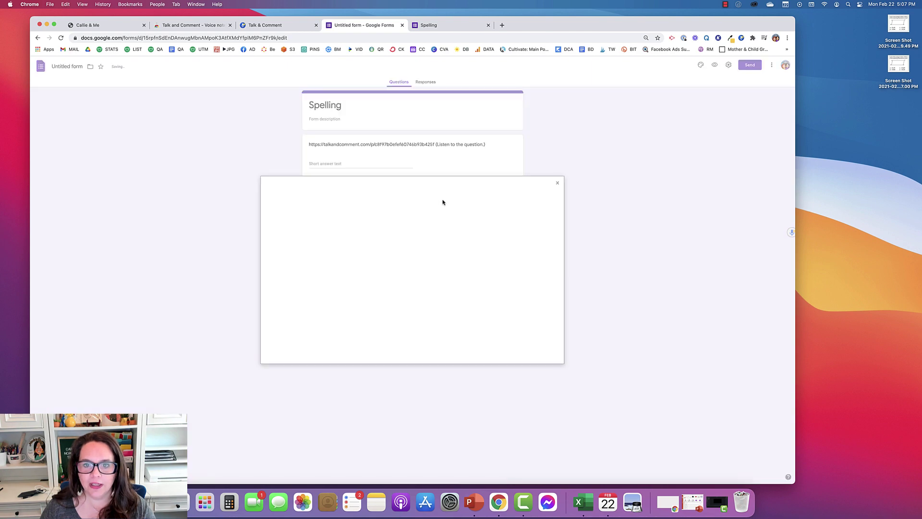
pyautogui.click(415, 308)
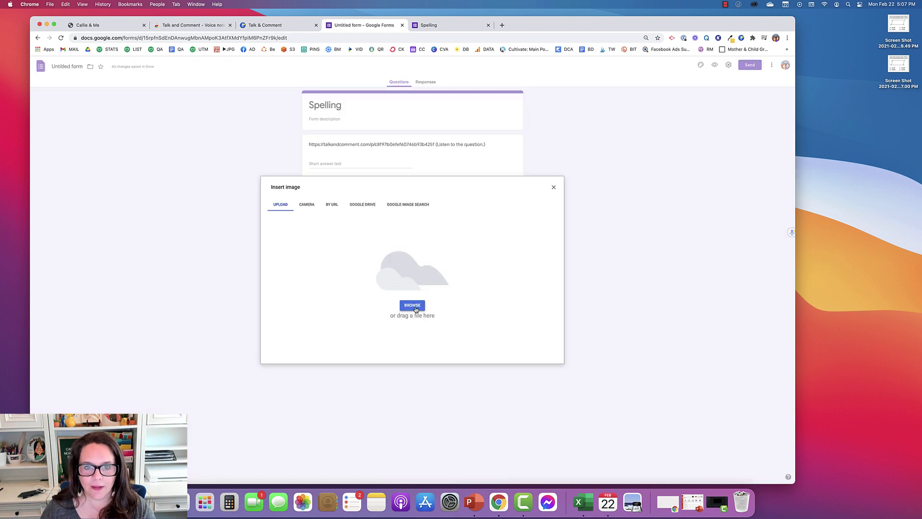
pyautogui.click(341, 240)
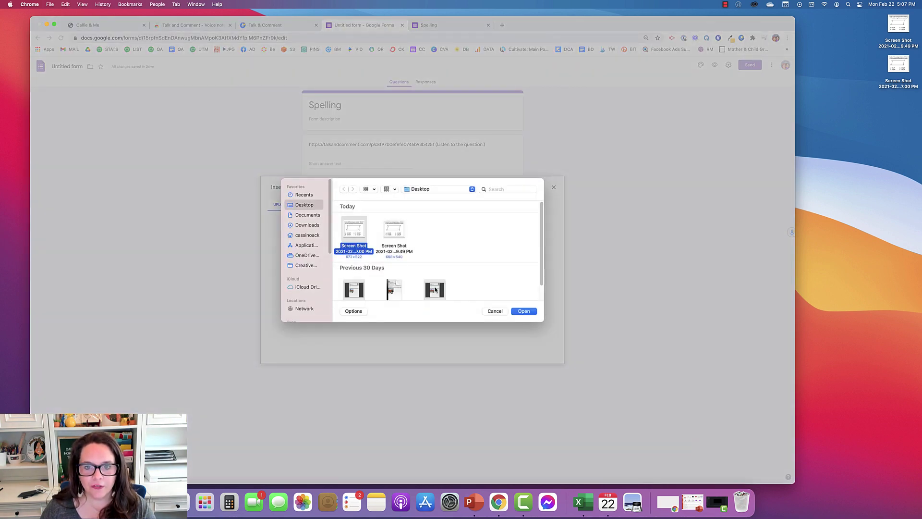
pyautogui.click(523, 313)
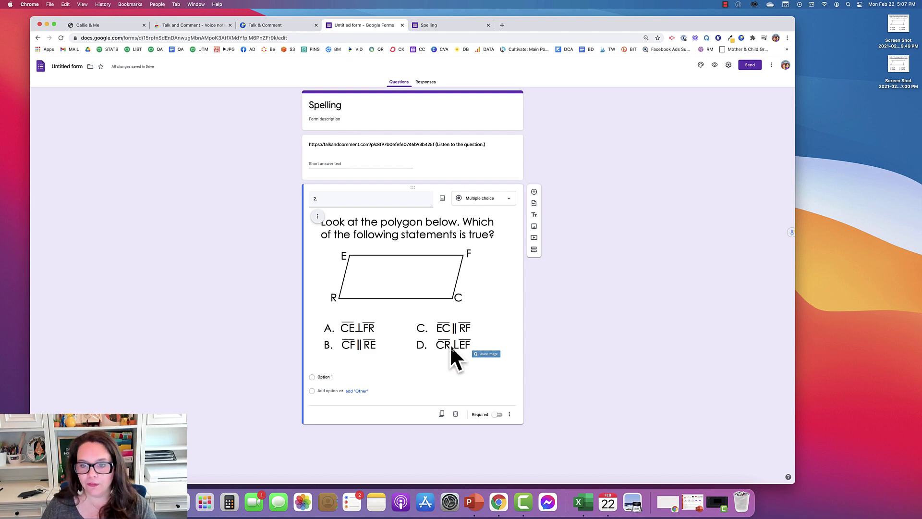
# Record a voice note reading question 2 aloud, discarding the first take, and copy the finished note's link
pyautogui.click(363, 209)
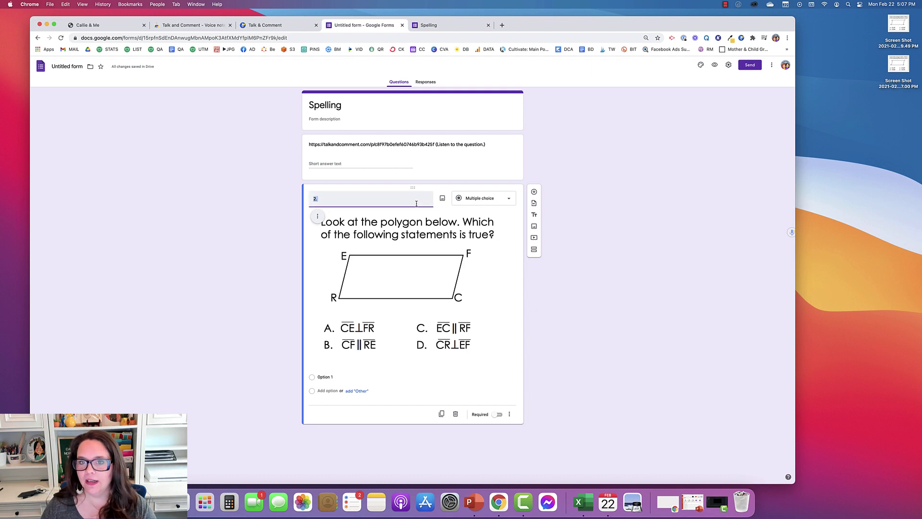
pyautogui.click(791, 232)
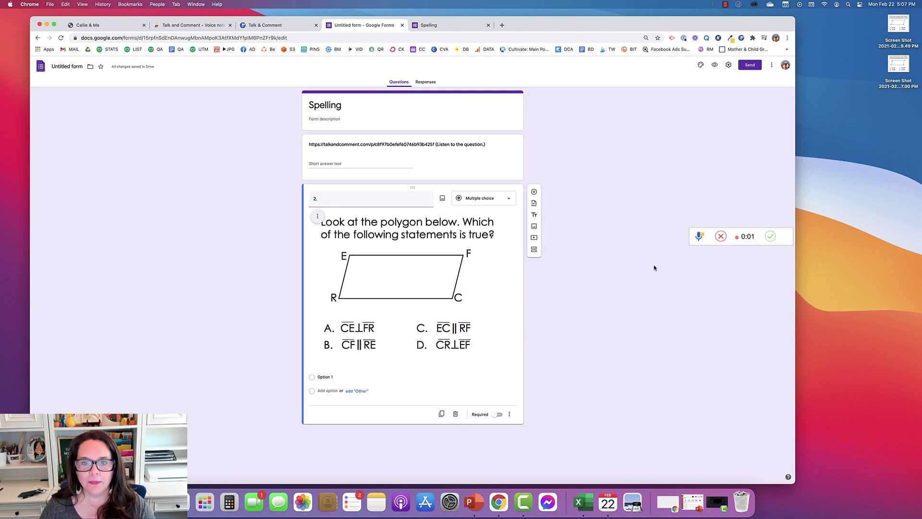
pyautogui.click(721, 236)
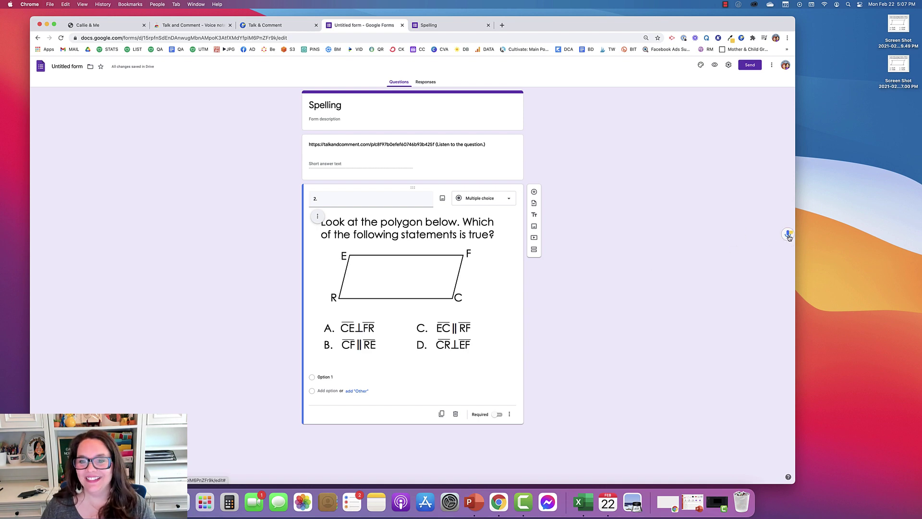
pyautogui.click(791, 232)
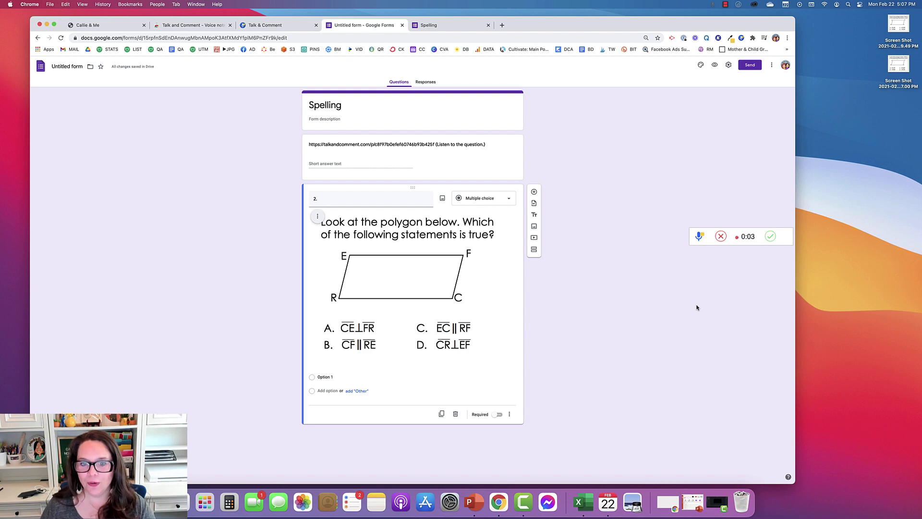
pyautogui.click(768, 237)
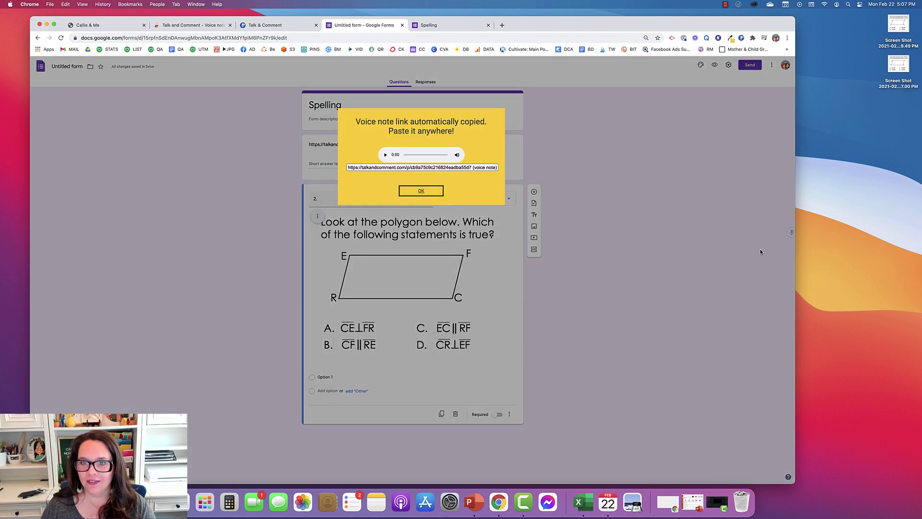
pyautogui.click(441, 168)
pyautogui.press('super+c')
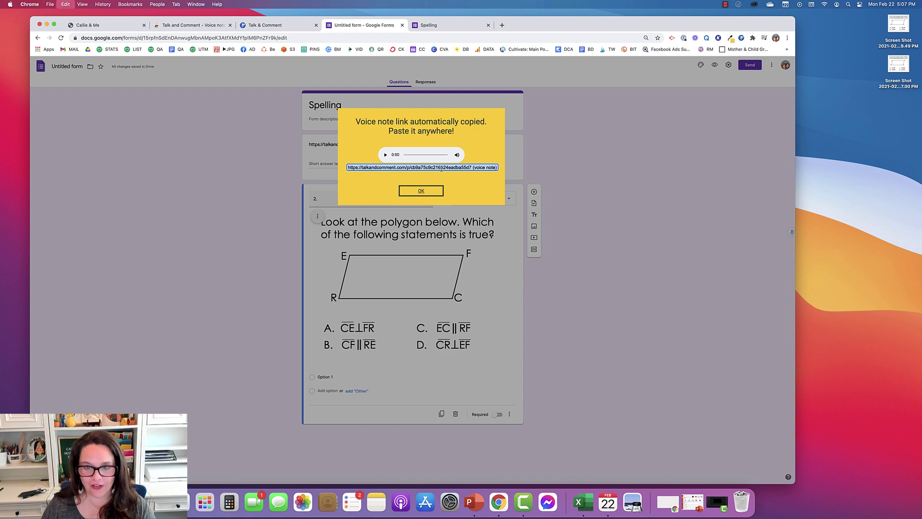
# Paste the voice note link after "2." in the question text and label it "(Click here to read the question.)"
pyautogui.click(421, 191)
pyautogui.press('Right')
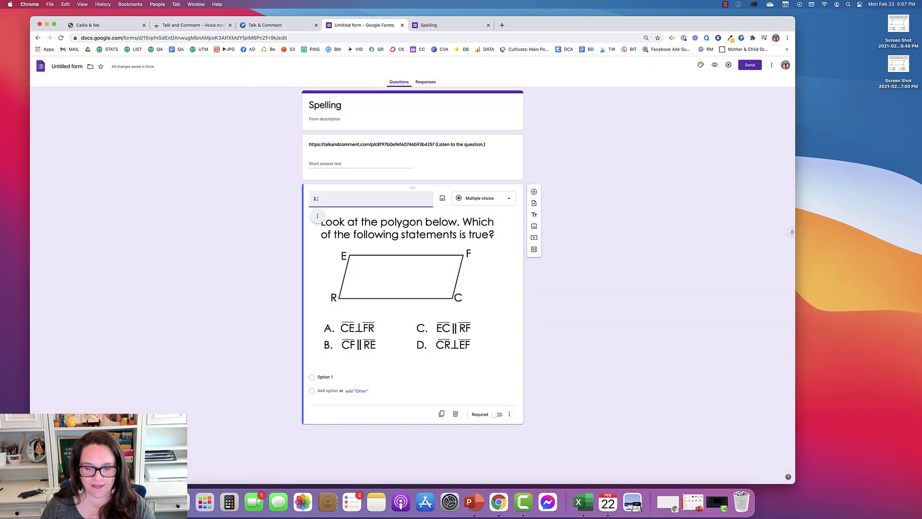
pyautogui.press('super+v')
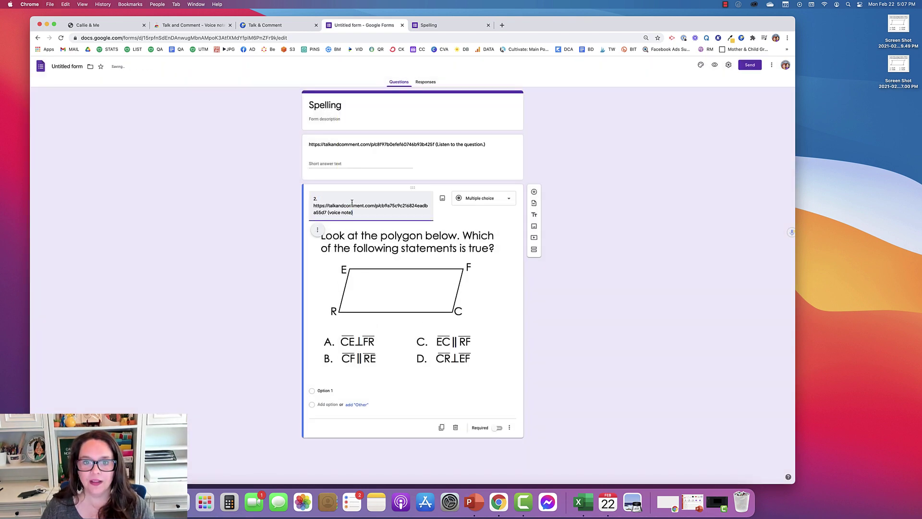
pyautogui.moveTo(353, 214); pyautogui.dragTo(327, 215)
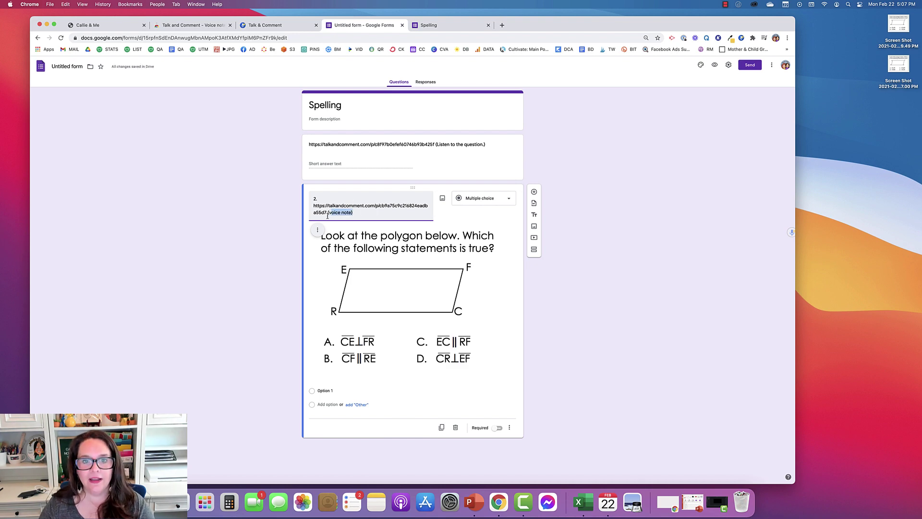
pyautogui.press('BackSpace')
pyautogui.press('BackSpace')
pyautogui.write('(Click h')
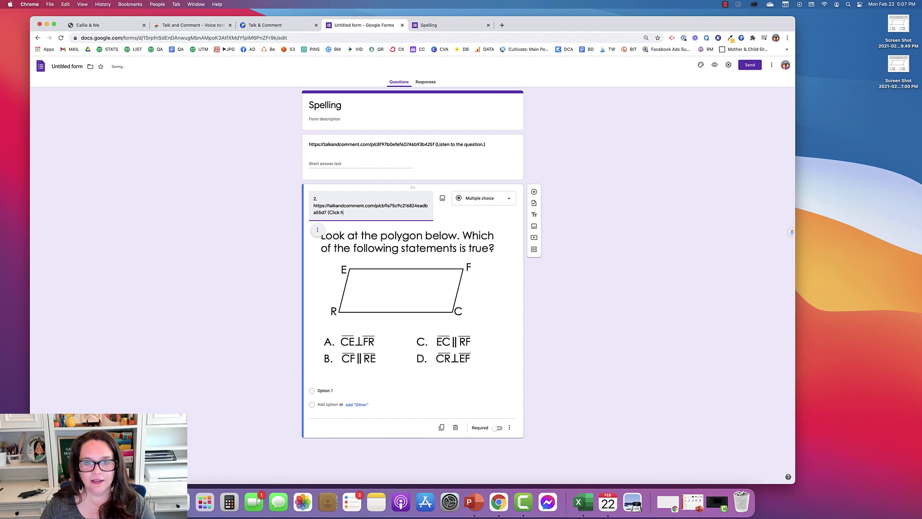
pyautogui.write('ere to read the question')
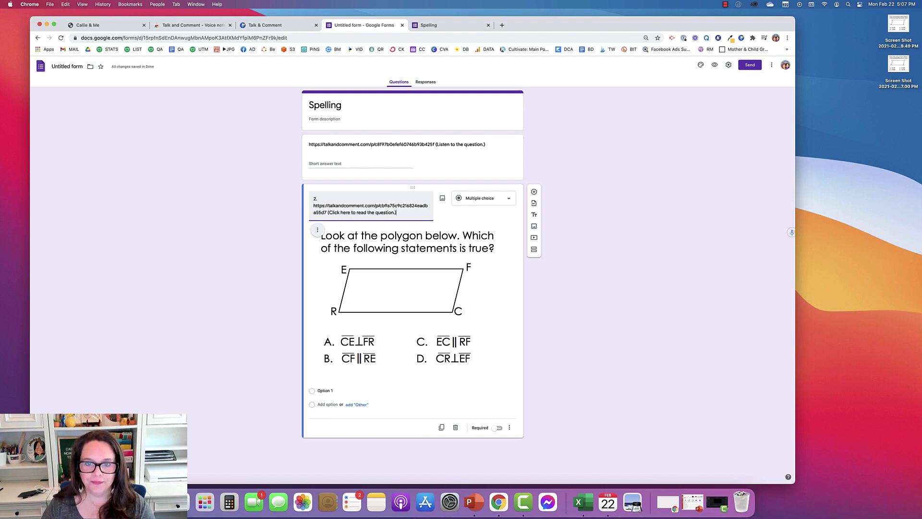
pyautogui.write('.)')
# Set question 2's multiple-choice options to A, B, C and D, using the suggested options
pyautogui.click(323, 391)
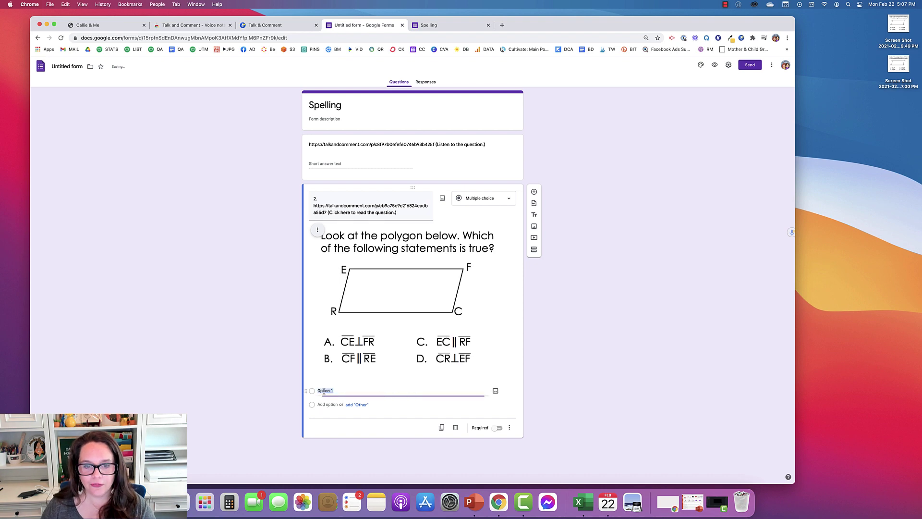
pyautogui.write('A')
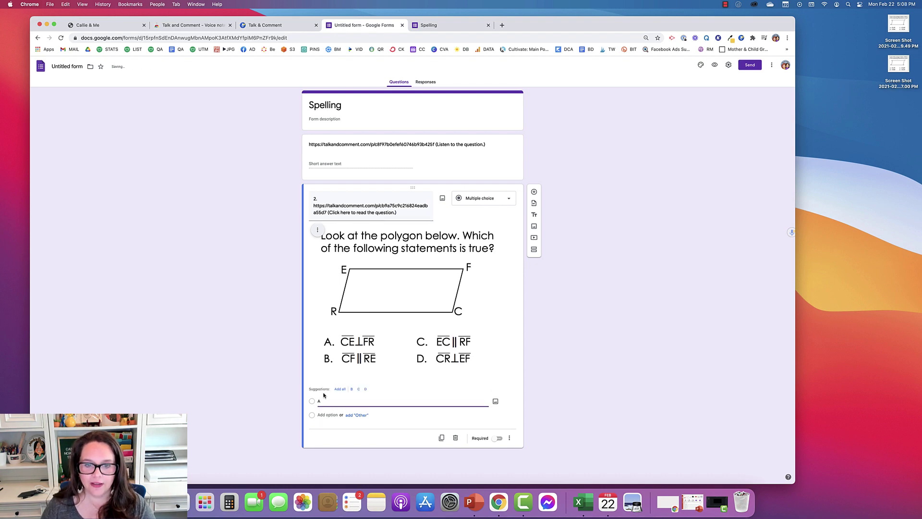
pyautogui.click(340, 390)
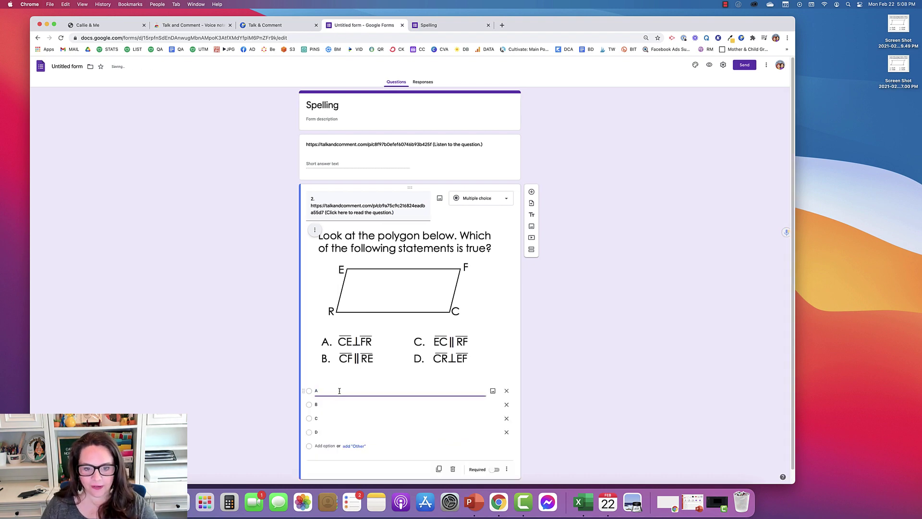
# Record a voice note for answer choice A and copy its link
pyautogui.click(785, 232)
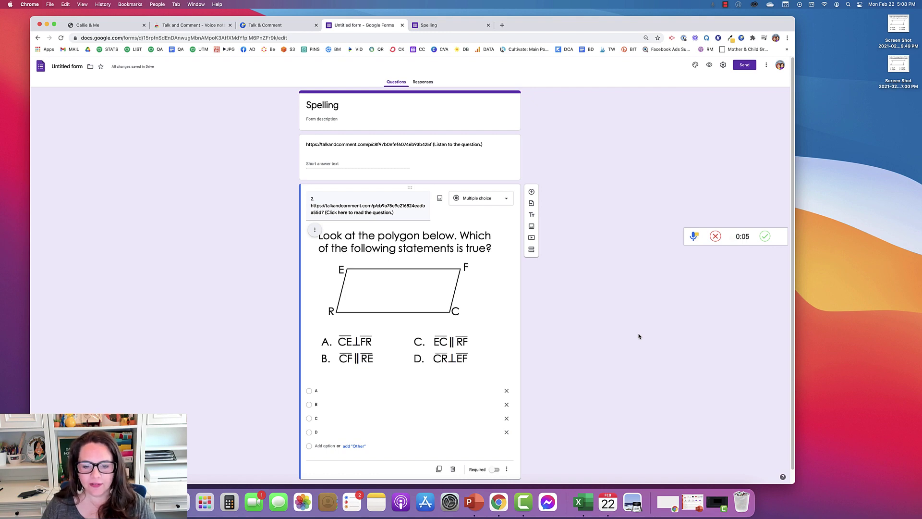
pyautogui.click(765, 235)
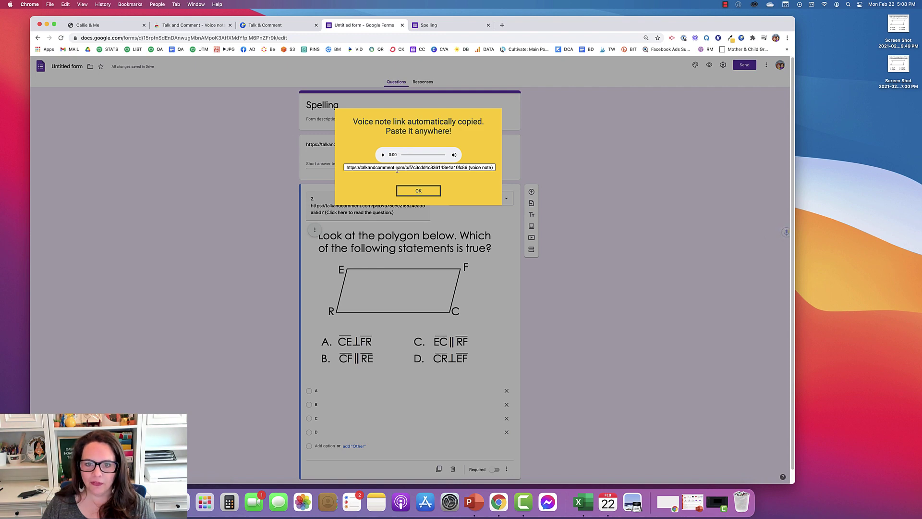
pyautogui.click(398, 168)
pyautogui.press('super+a')
pyautogui.press('super+c')
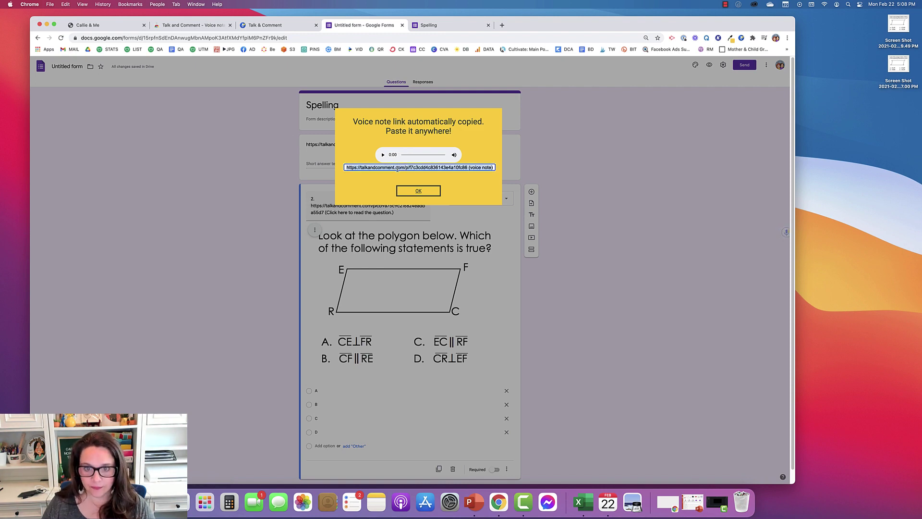
# Paste the copied voice note link after "A" in question 2's first answer option
pyautogui.click(418, 191)
pyautogui.click(336, 390)
pyautogui.press('super+a')
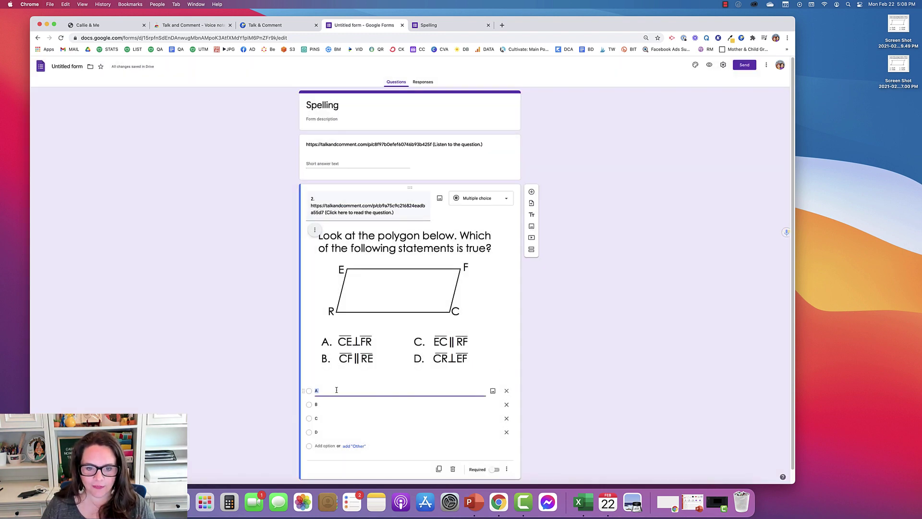
pyautogui.click(336, 391)
pyautogui.press('super+v')
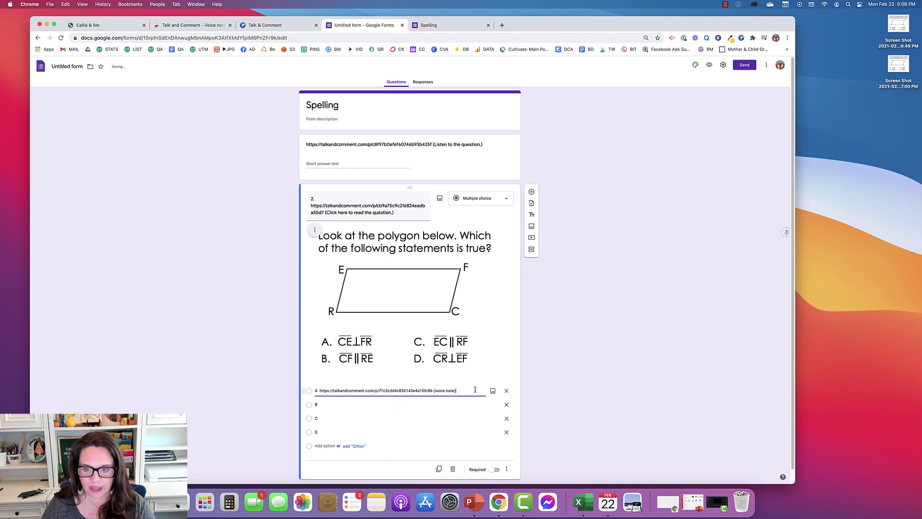
pyautogui.click(546, 423)
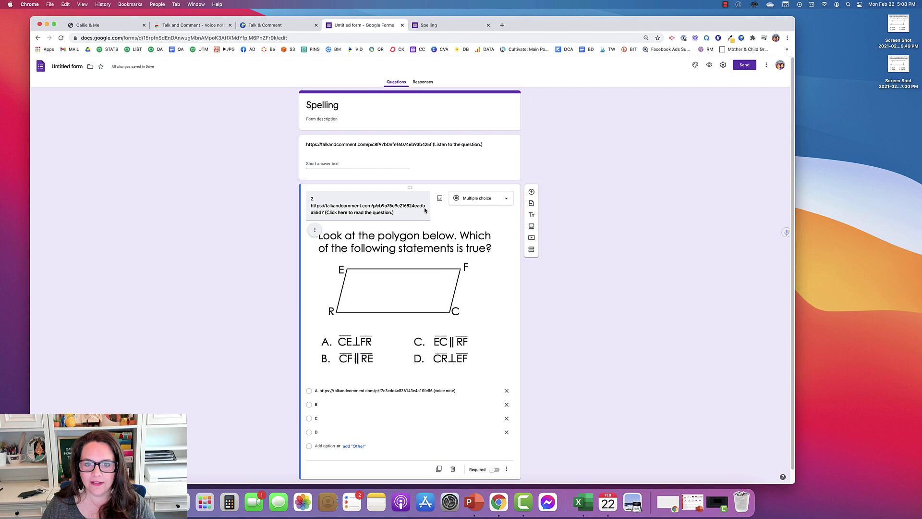
# Refresh the respondent view of the Spelling form and play the voice note in option A
pyautogui.click(439, 25)
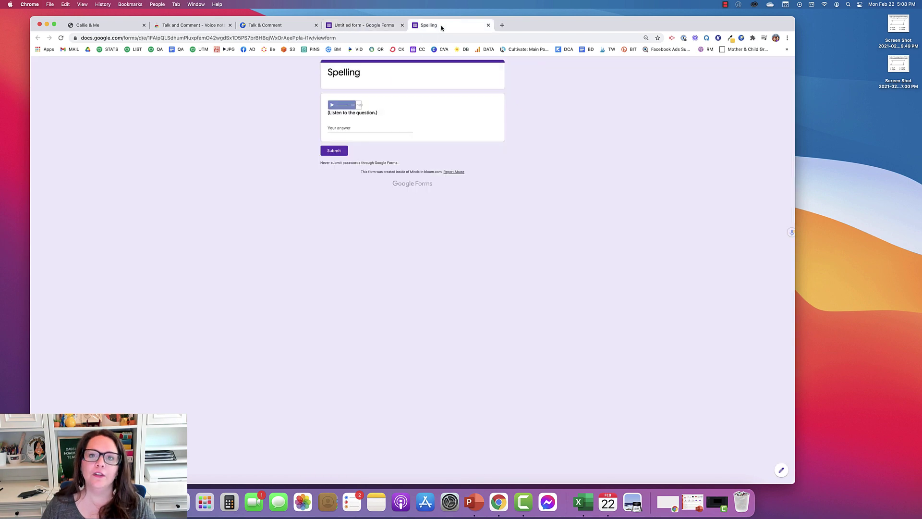
pyautogui.click(58, 38)
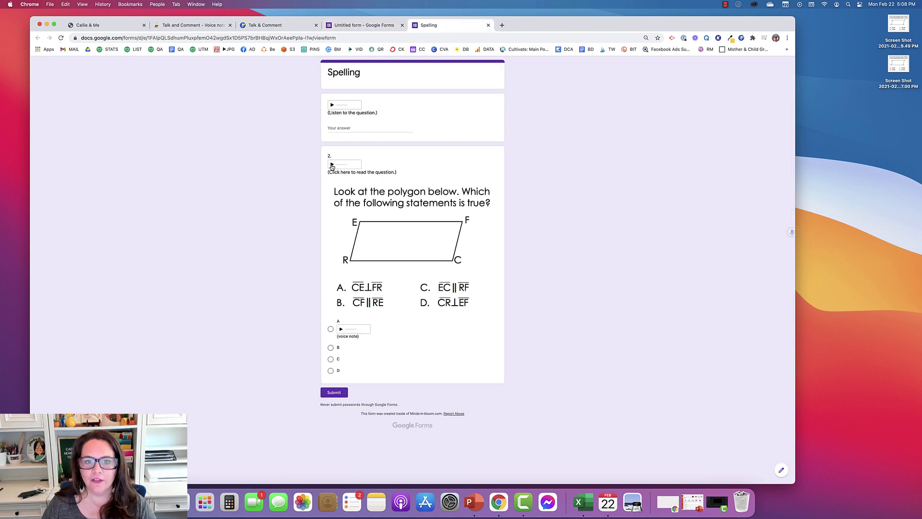
pyautogui.click(342, 332)
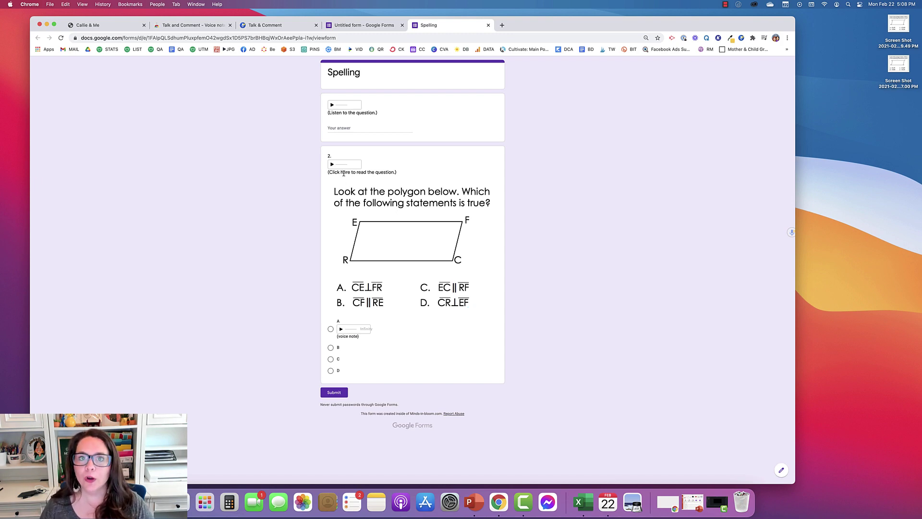
# Remove the "Talk and Comment - Voice notes anywhere" extension from Chrome
pyautogui.rightClick(742, 38)
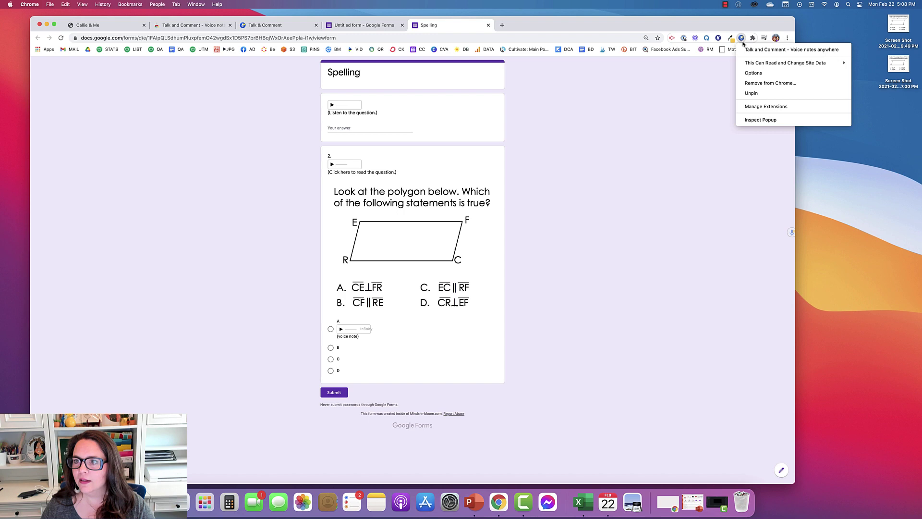
pyautogui.click(762, 83)
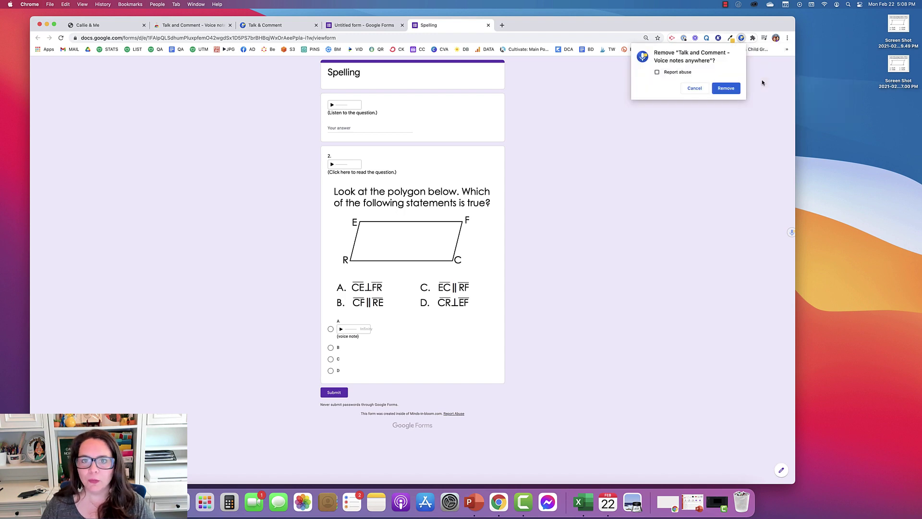
pyautogui.click(725, 90)
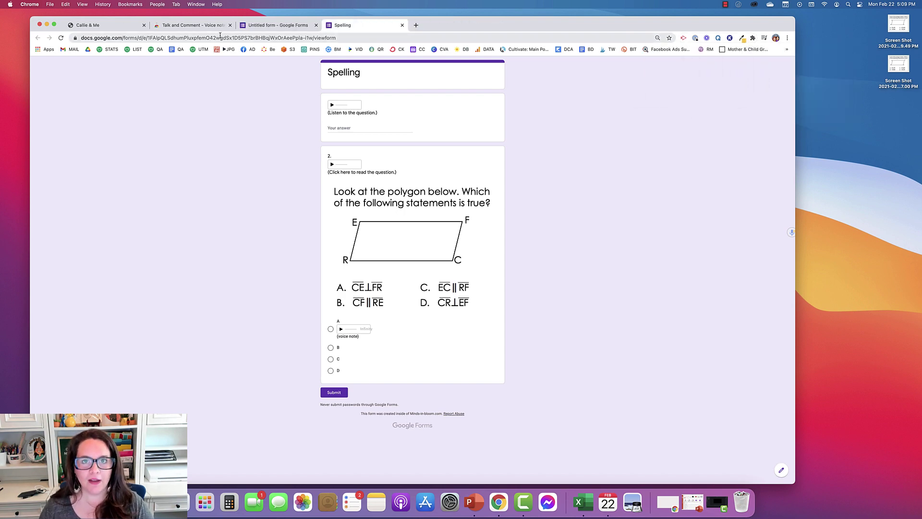
# Reload the respondent view without the extension, play the first question's voice note from its link, and close that page
pyautogui.click(59, 38)
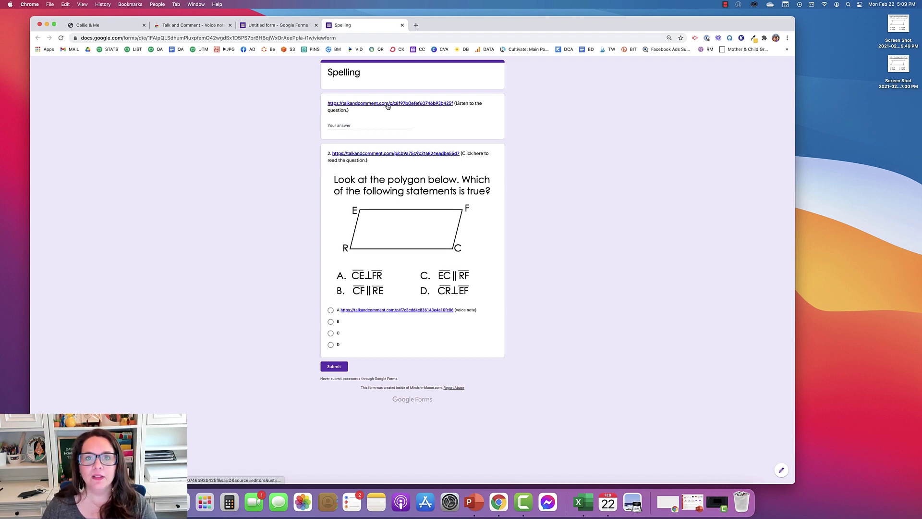
pyautogui.click(358, 103)
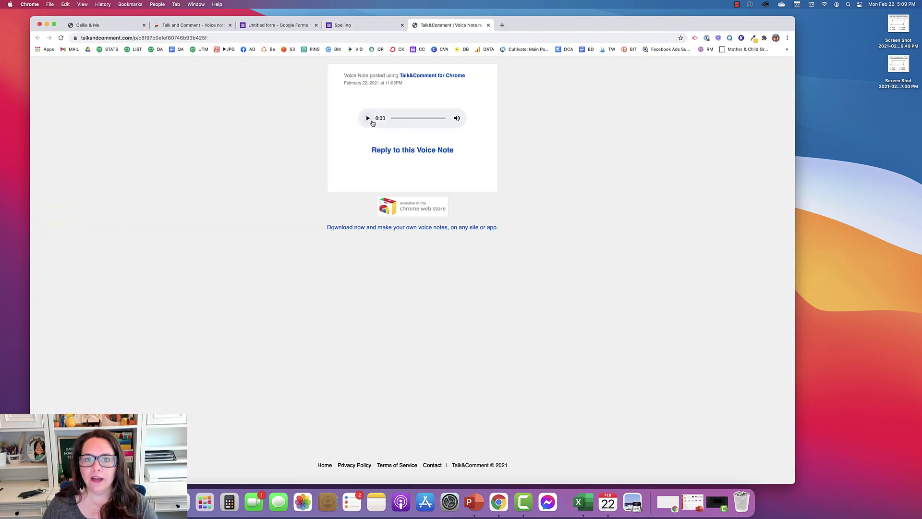
pyautogui.click(367, 121)
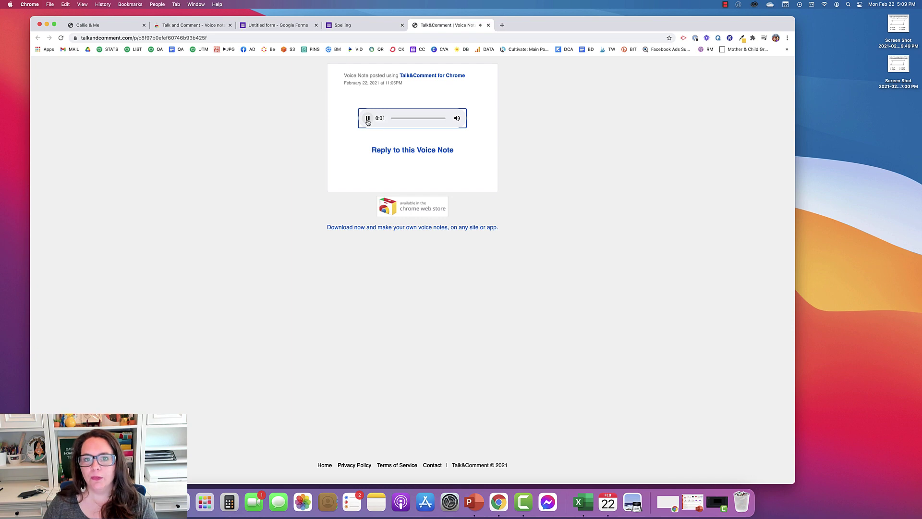
pyautogui.click(489, 25)
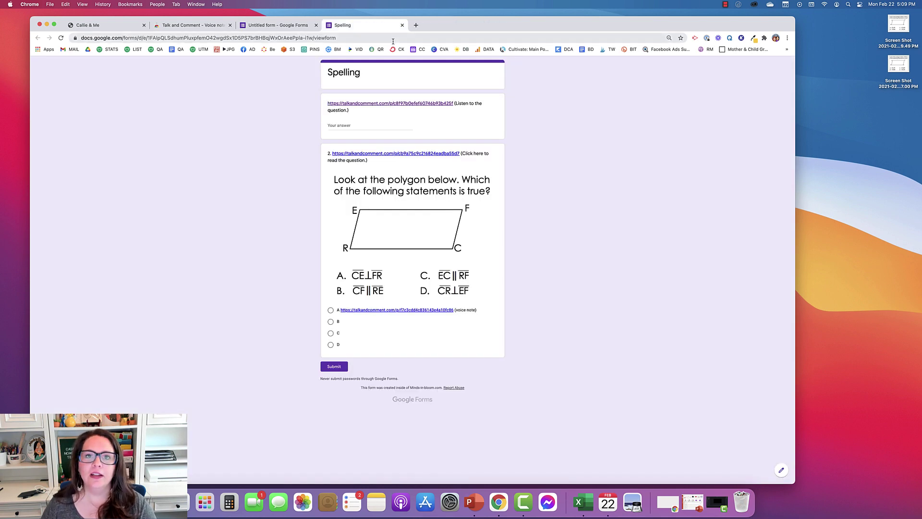